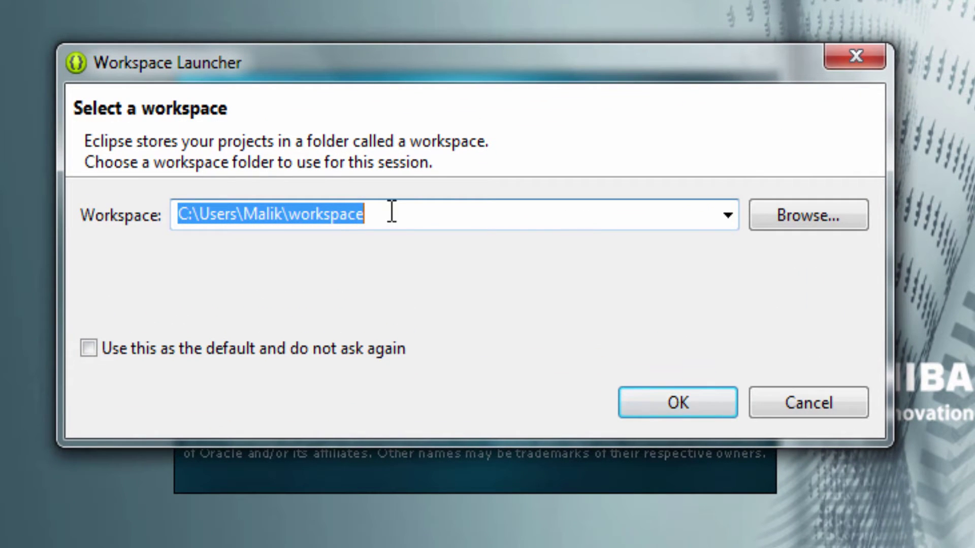
Set the workspace to D:\D.Load\Android\workspace, make it the default without asking again, and launch with it.
right_click(327, 219)
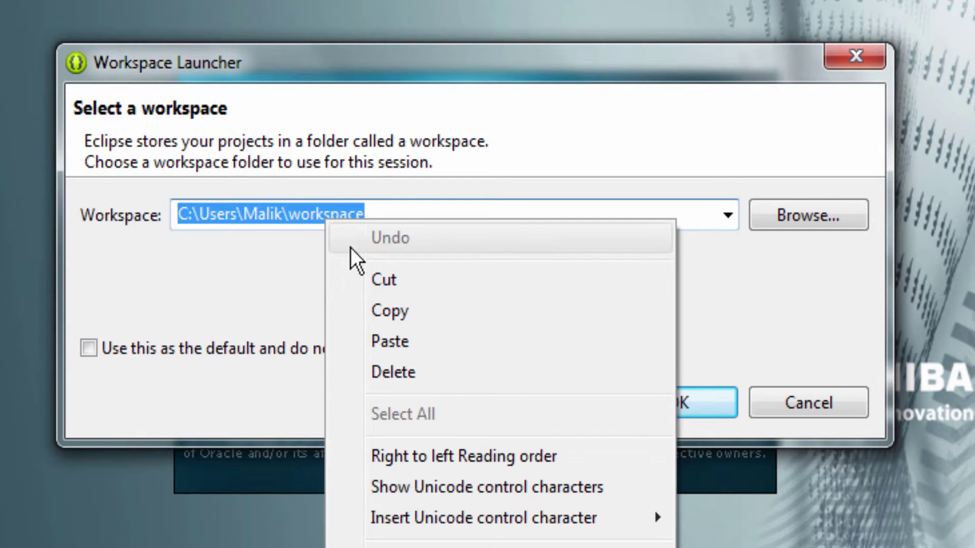
click(407, 346)
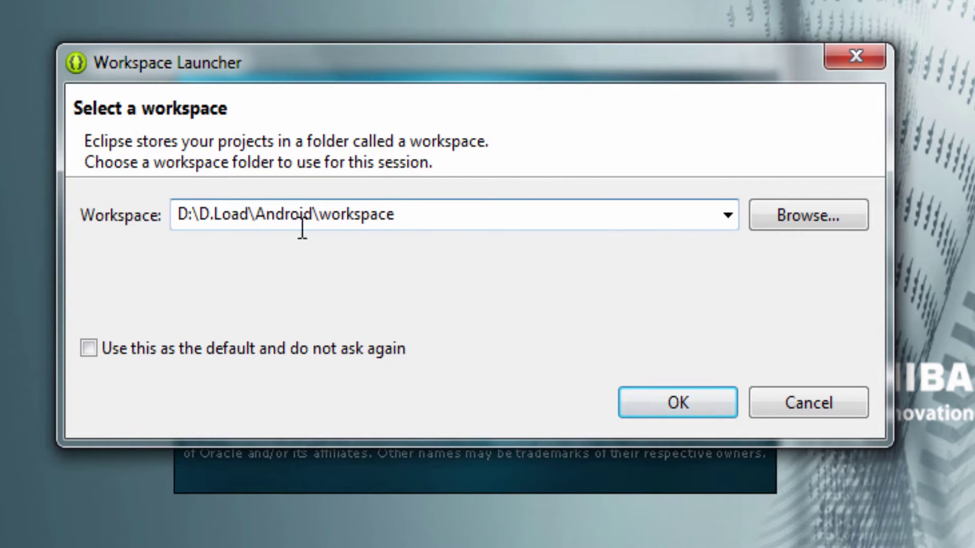
drag(196, 214, 502, 256)
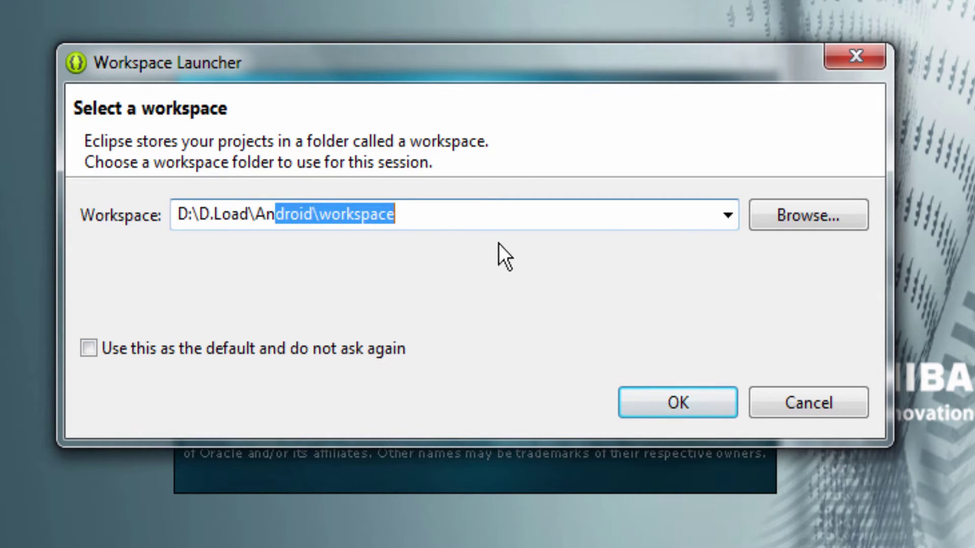
click(476, 216)
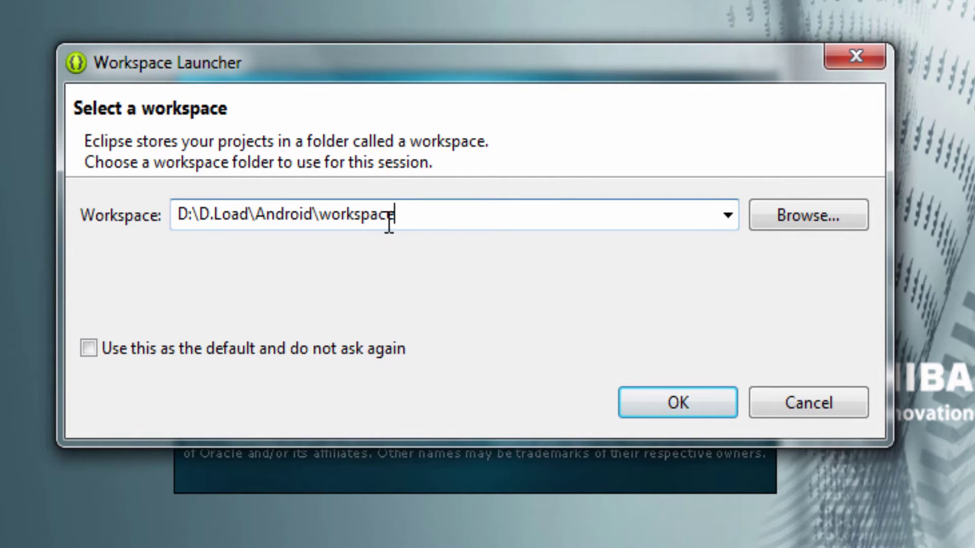
drag(395, 215, 326, 220)
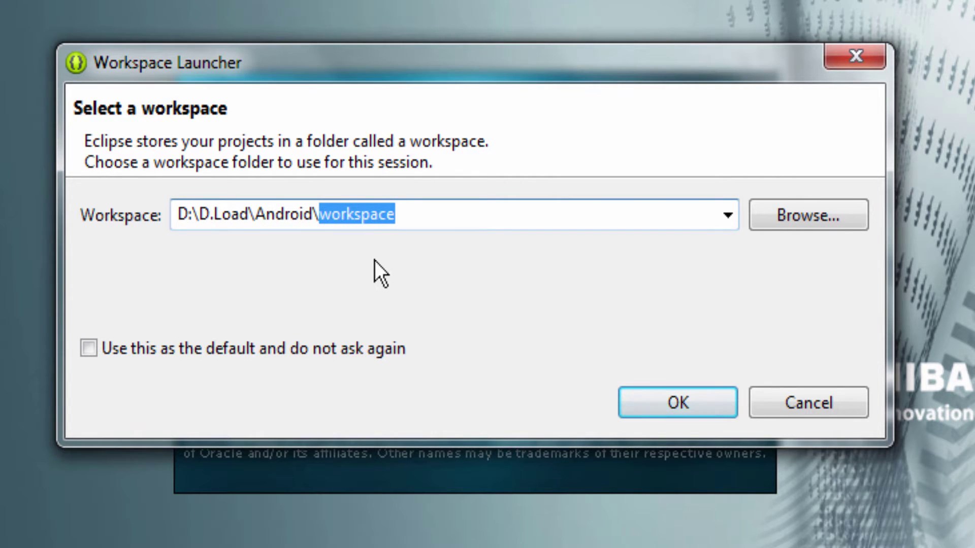
click(401, 219)
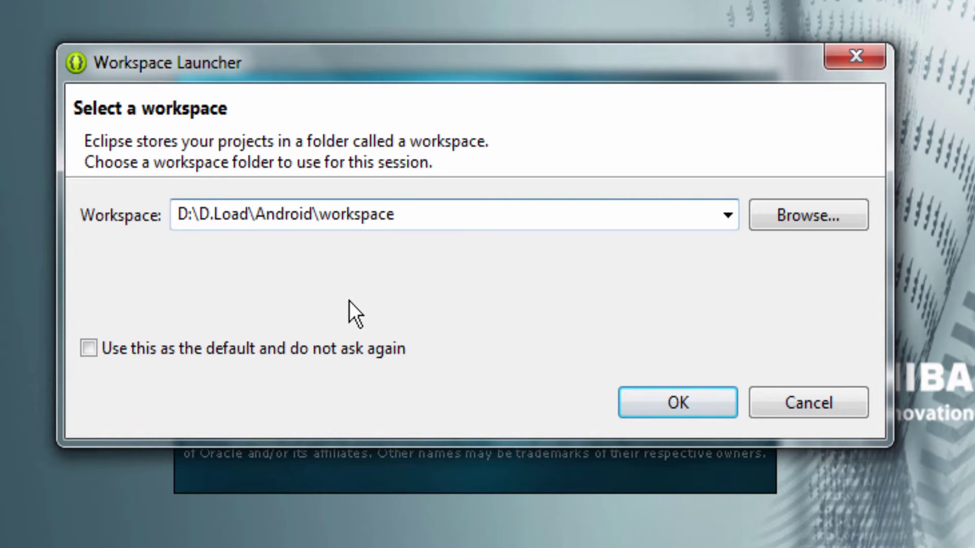
click(329, 349)
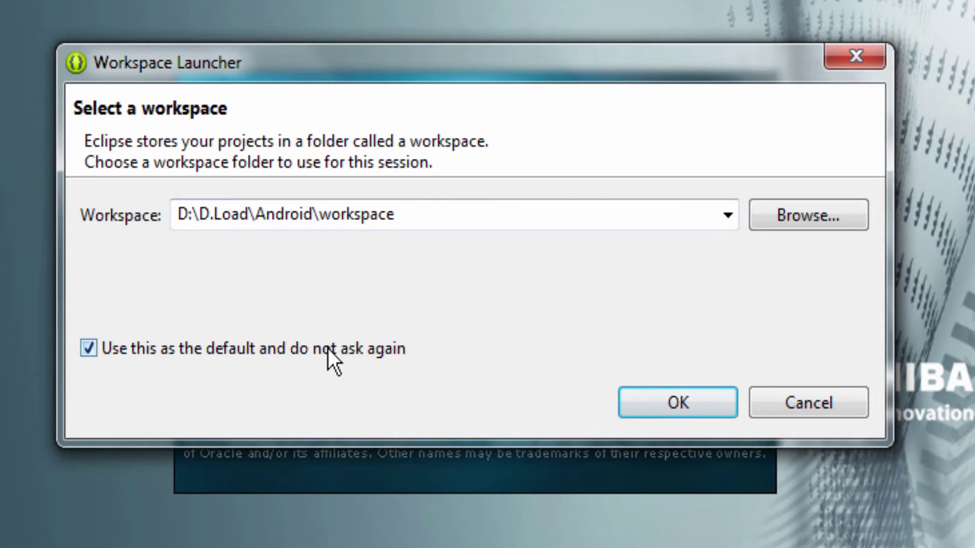
click(669, 401)
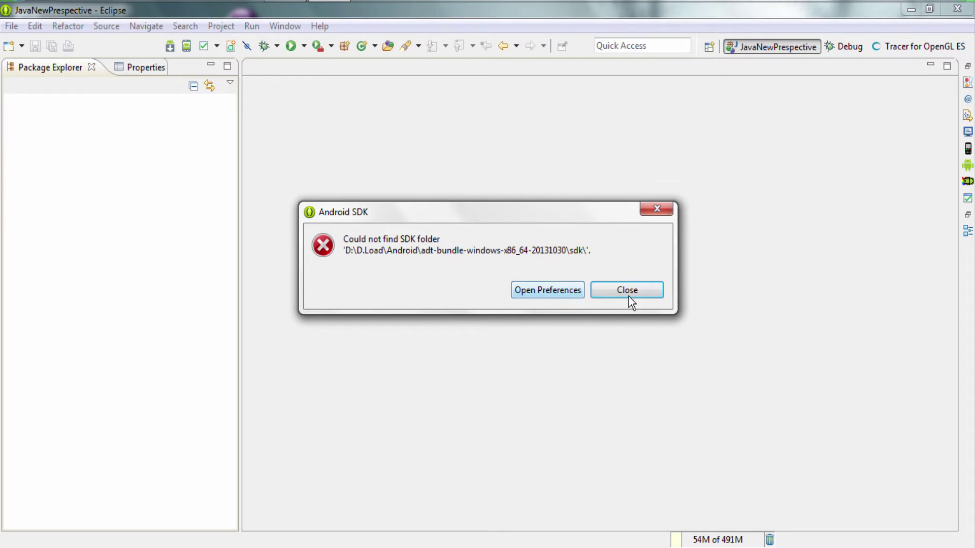
Dismiss the Android SDK error and open the Android page of the preferences.
click(632, 294)
click(279, 26)
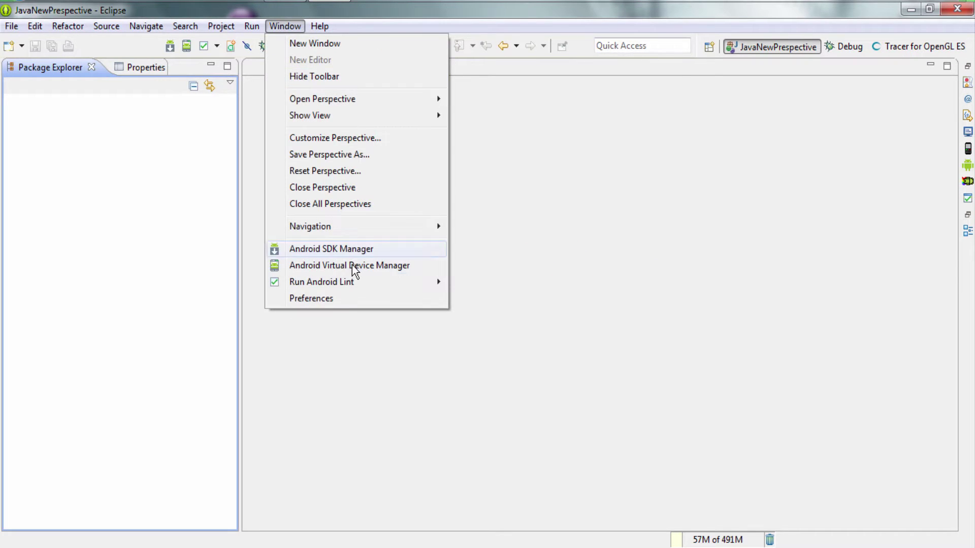
click(337, 300)
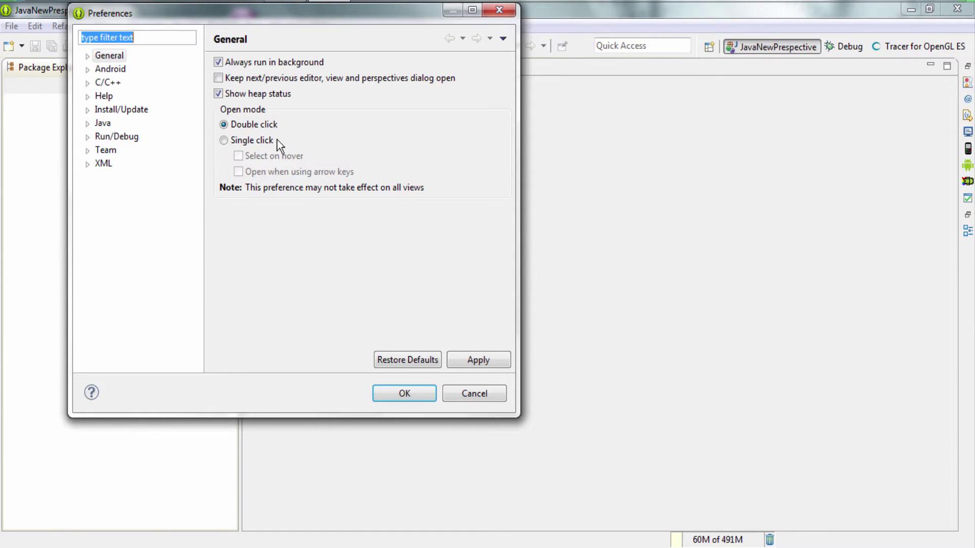
click(112, 67)
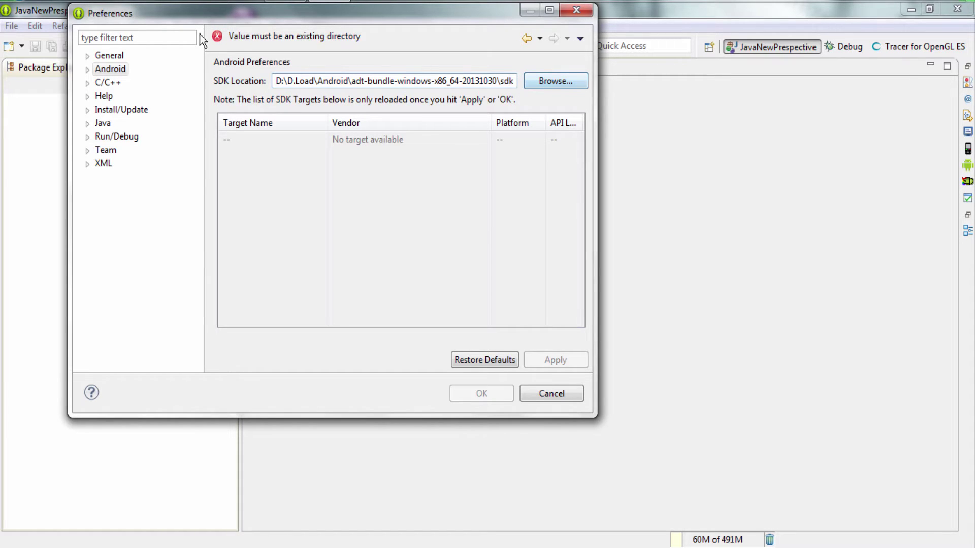
right_click(20, 1)
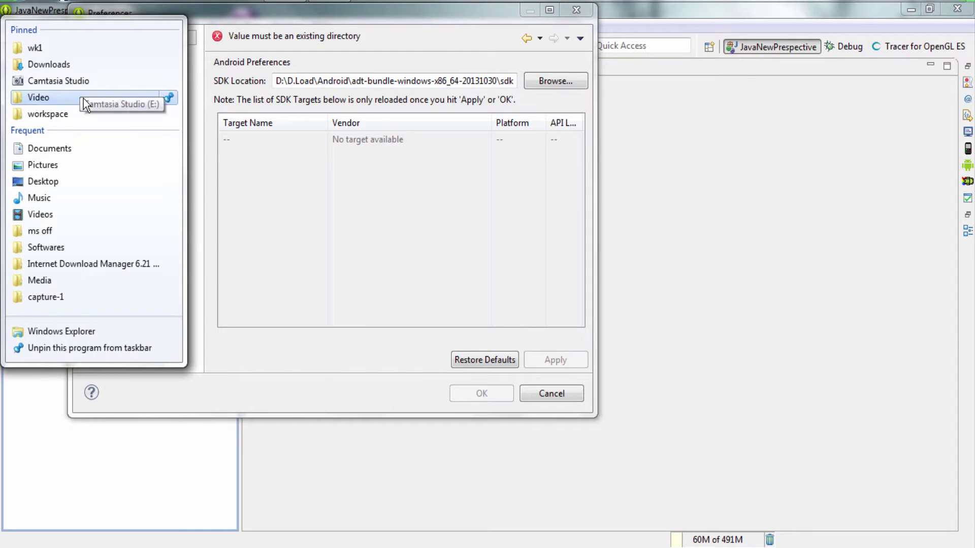
click(81, 115)
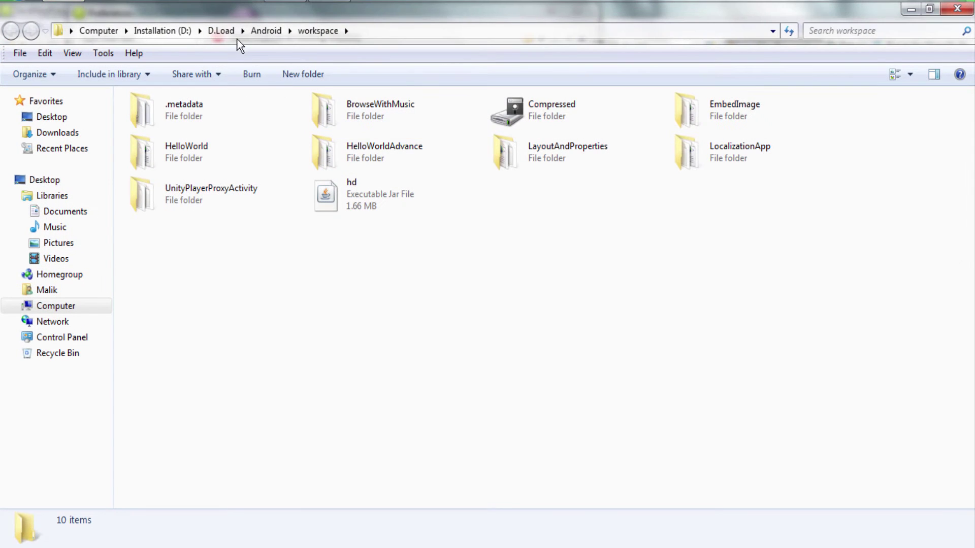
click(289, 30)
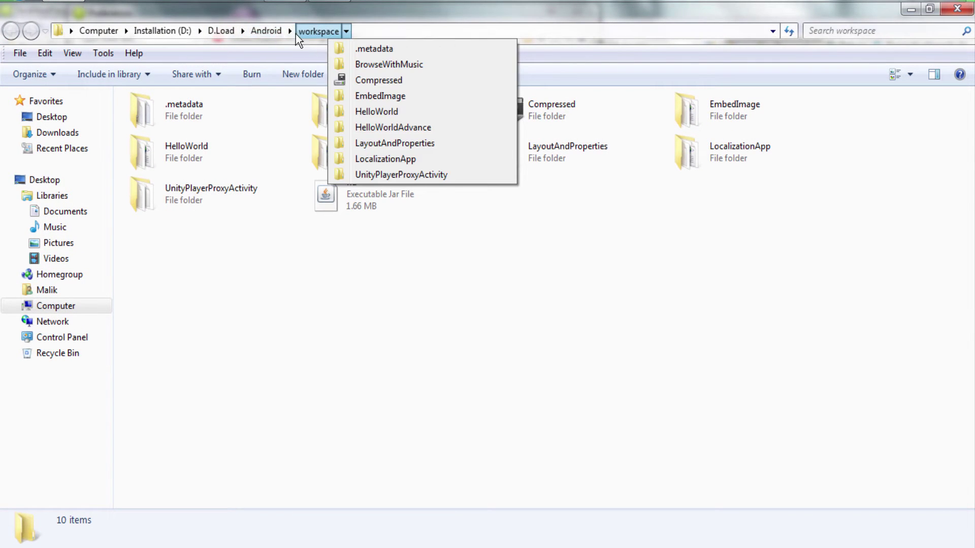
click(290, 31)
click(305, 49)
double_click(345, 108)
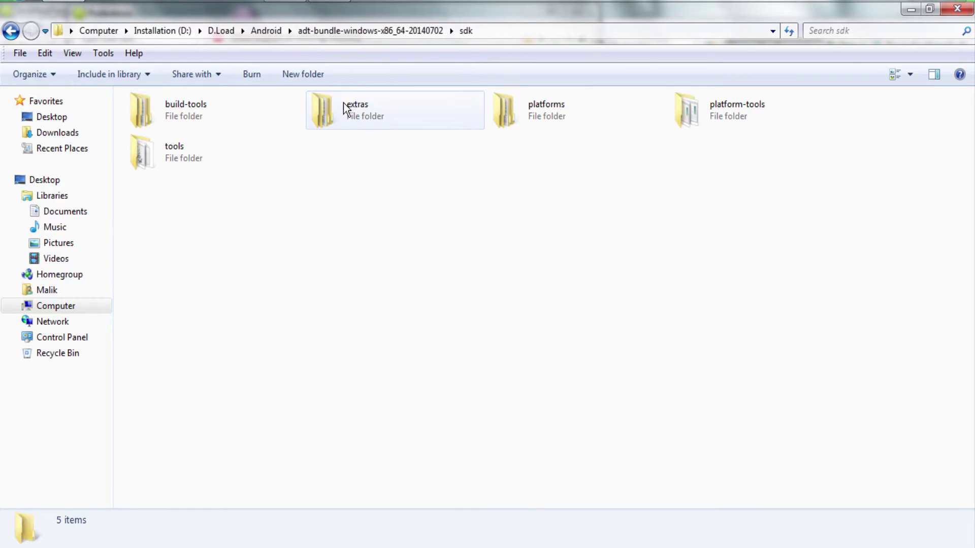
click(519, 31)
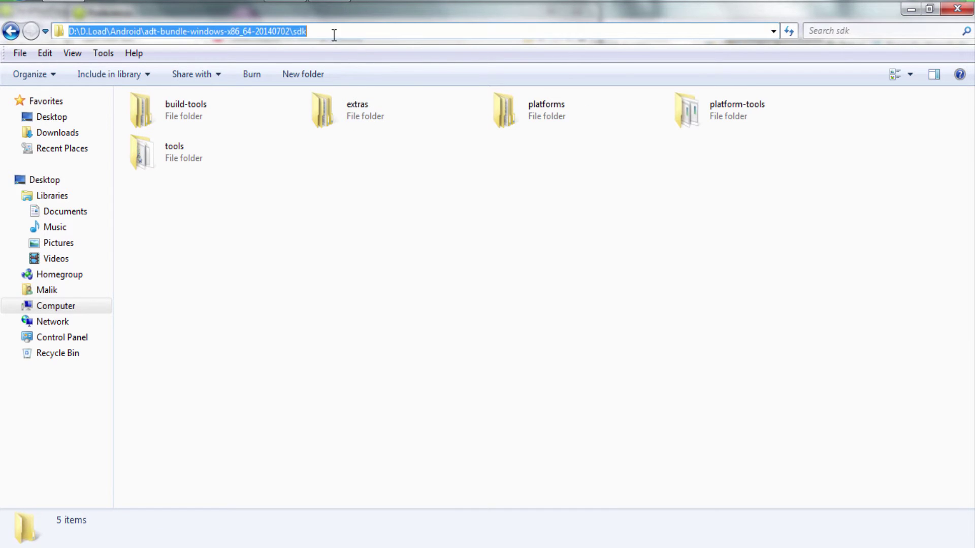
right_click(293, 32)
click(325, 80)
click(431, 261)
key(alt+Tab)
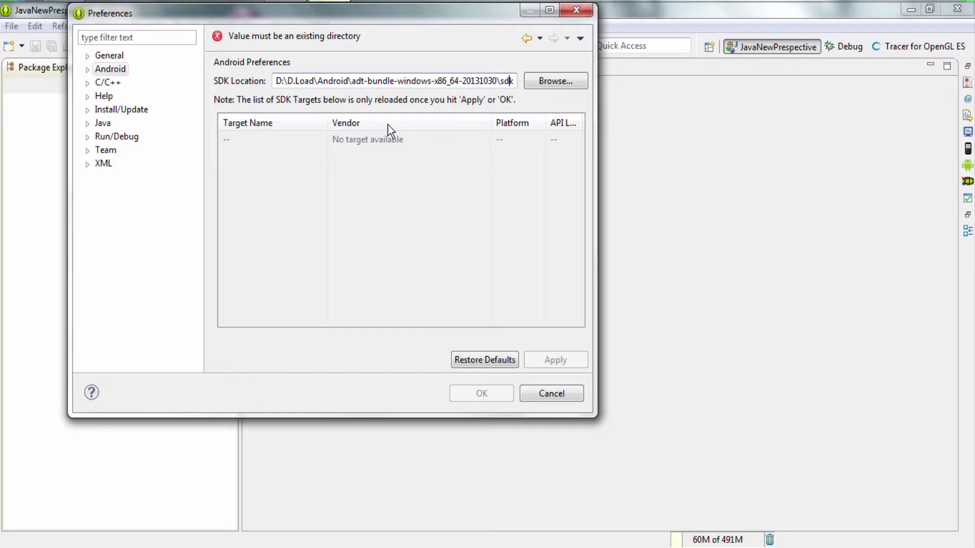
drag(514, 80, 211, 61)
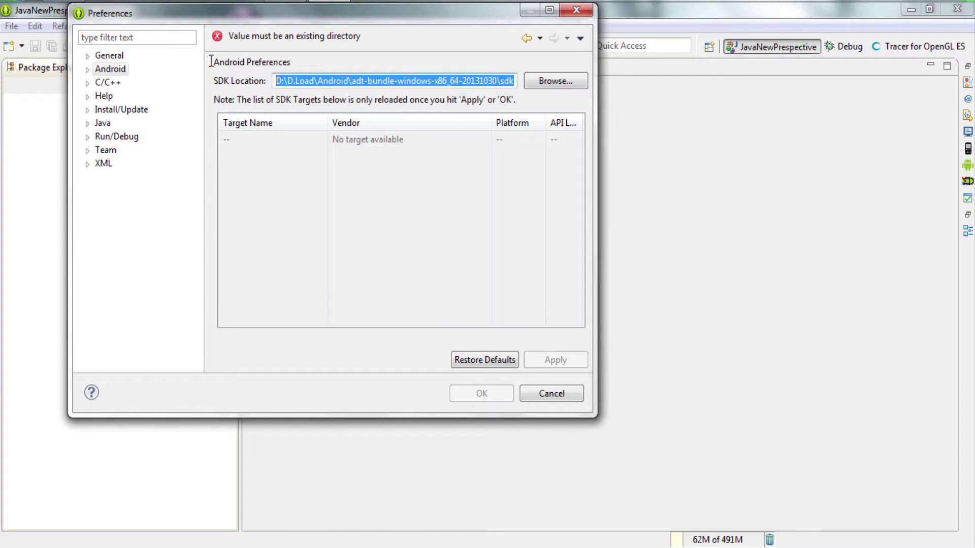
right_click(319, 80)
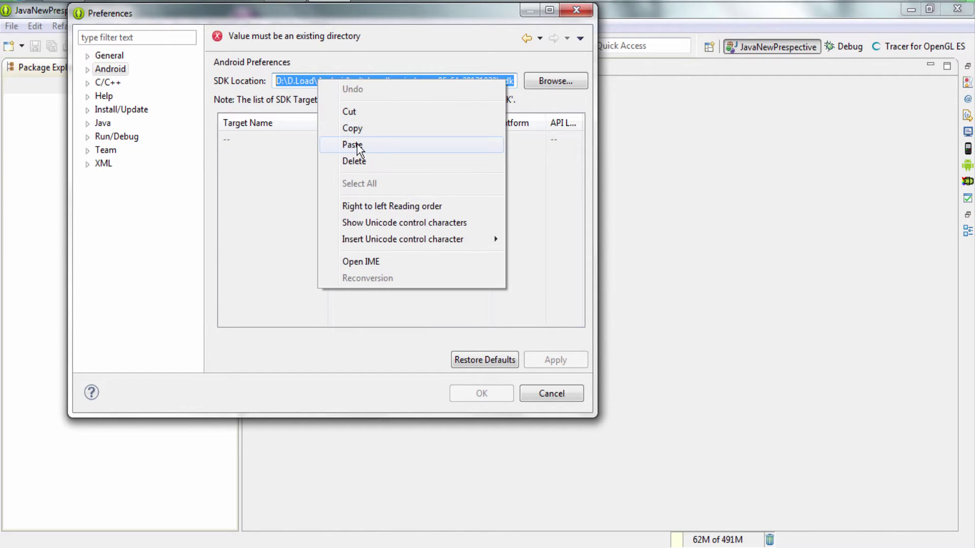
click(348, 141)
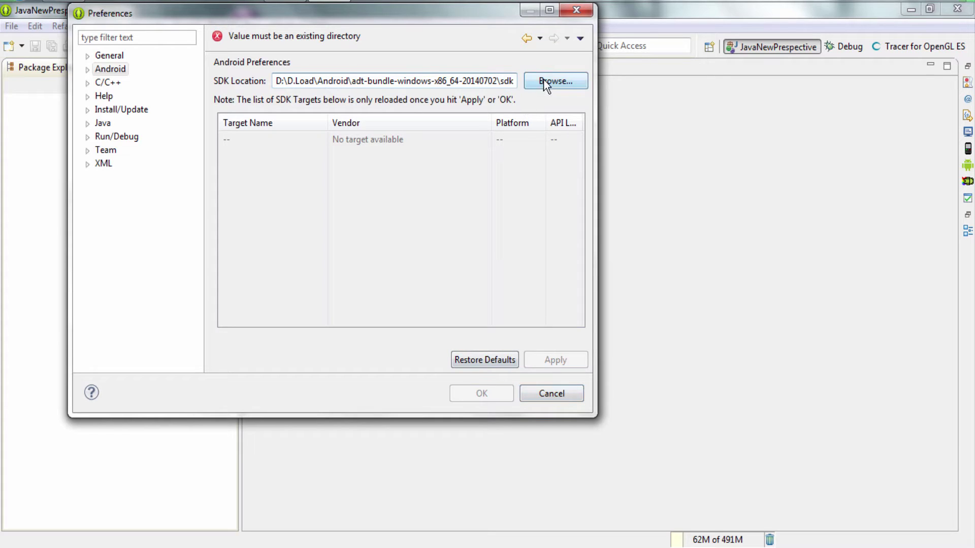
click(108, 55)
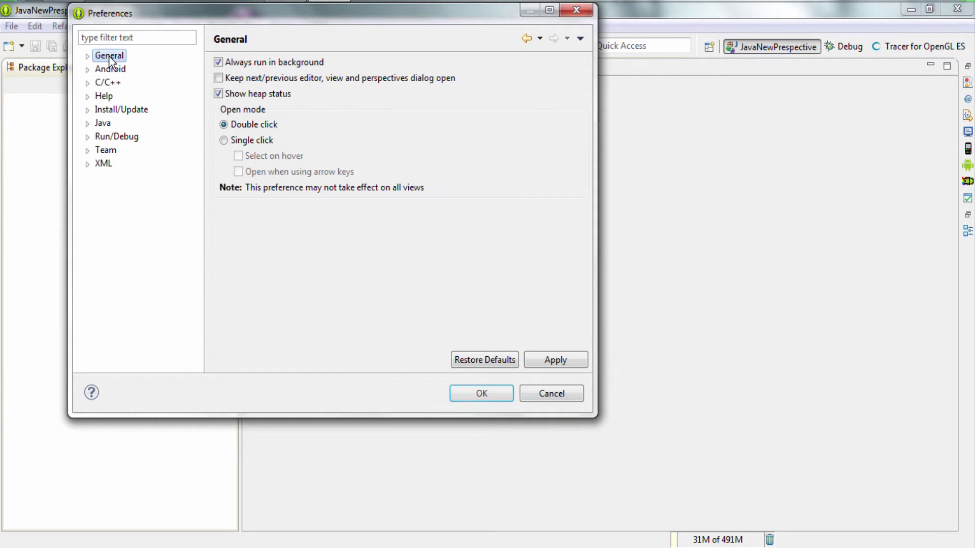
click(477, 394)
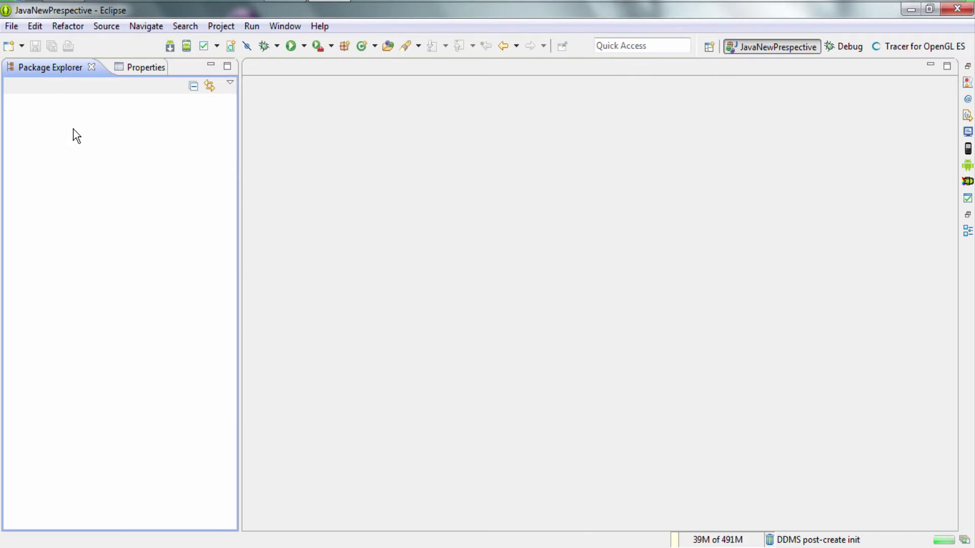
Open the Android SDK Manager to check its SDK path and package list, and close it.
click(172, 49)
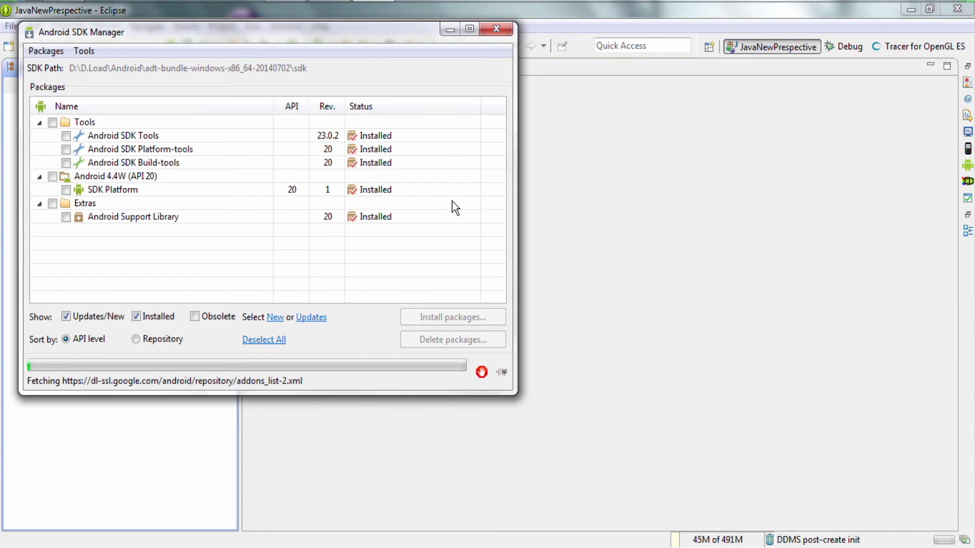
click(492, 29)
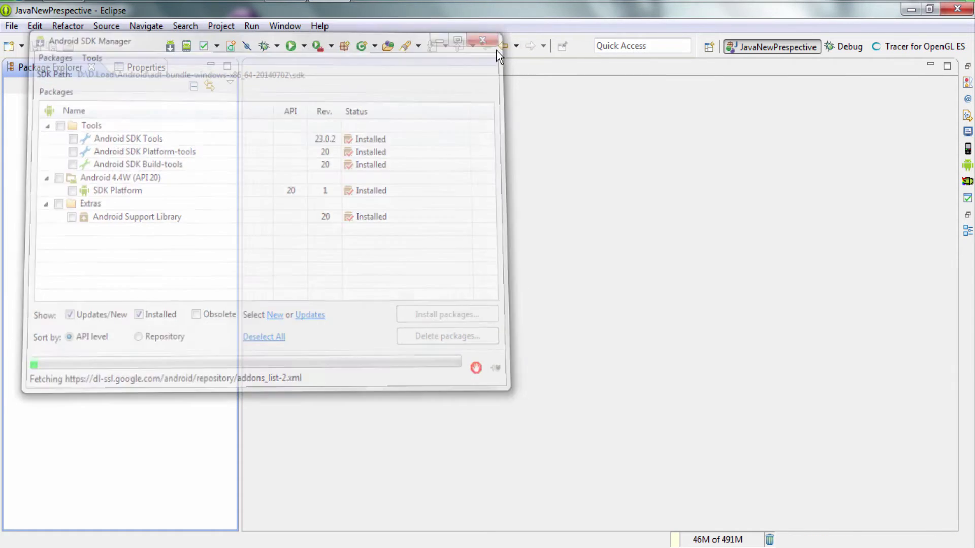
Restart Eclipse, closing the Windows Explorer window of the sdk folder as well.
click(956, 9)
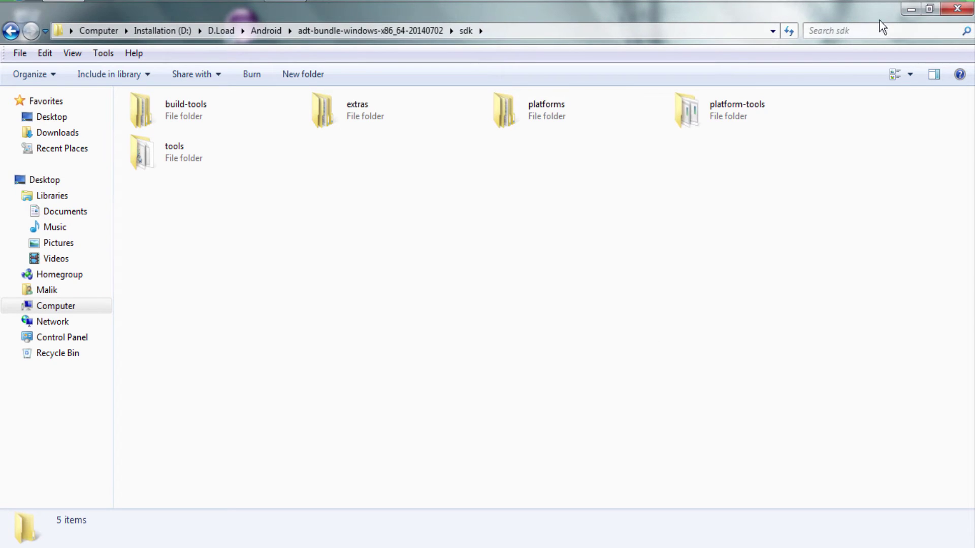
click(956, 9)
double_click(251, 29)
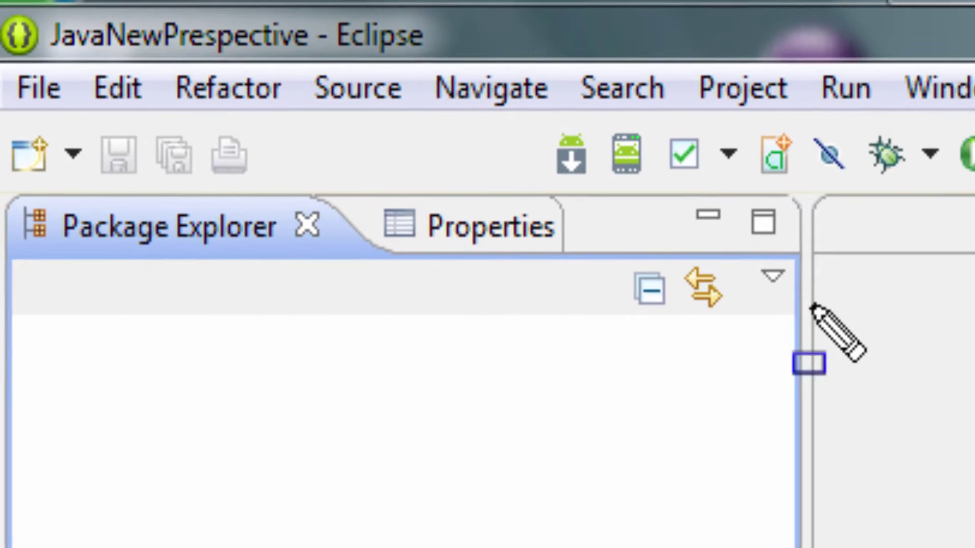
mouse_move(525, 127)
mouse_down()
mouse_move(600, 193)
mouse_move(675, 192)
mouse_up()
right_click(724, 261)
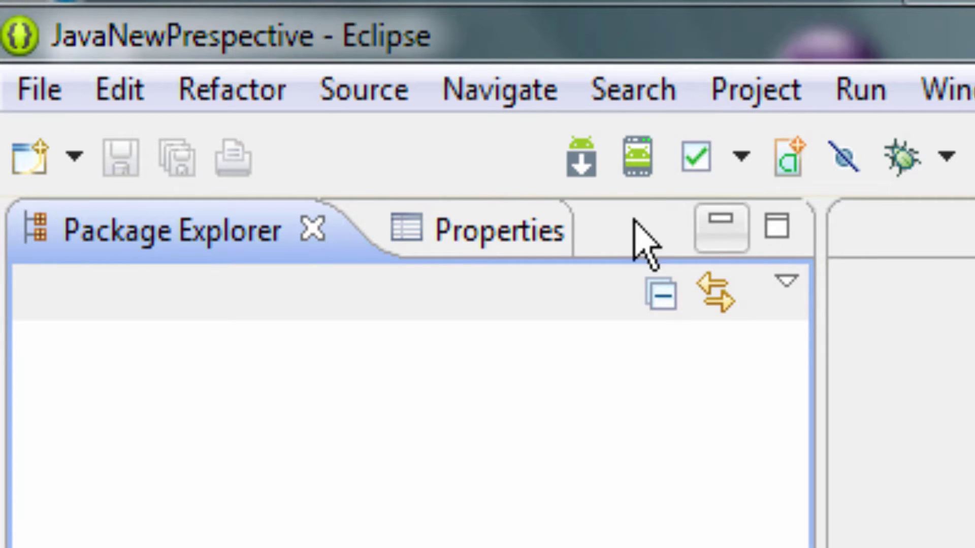
click(556, 142)
drag(544, 133, 616, 201)
right_click(609, 209)
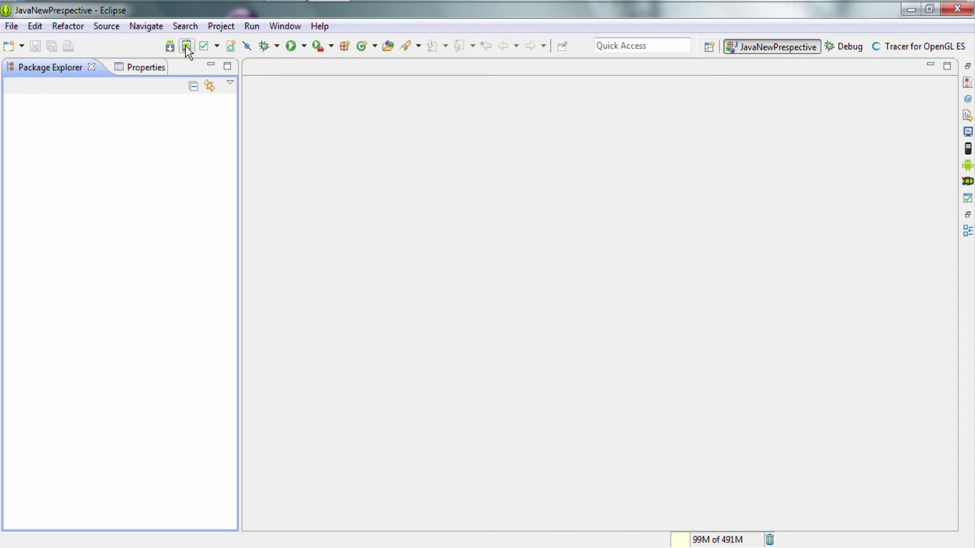
Open the Android SDK Manager in a larger window and collapse the Tools package group.
click(186, 47)
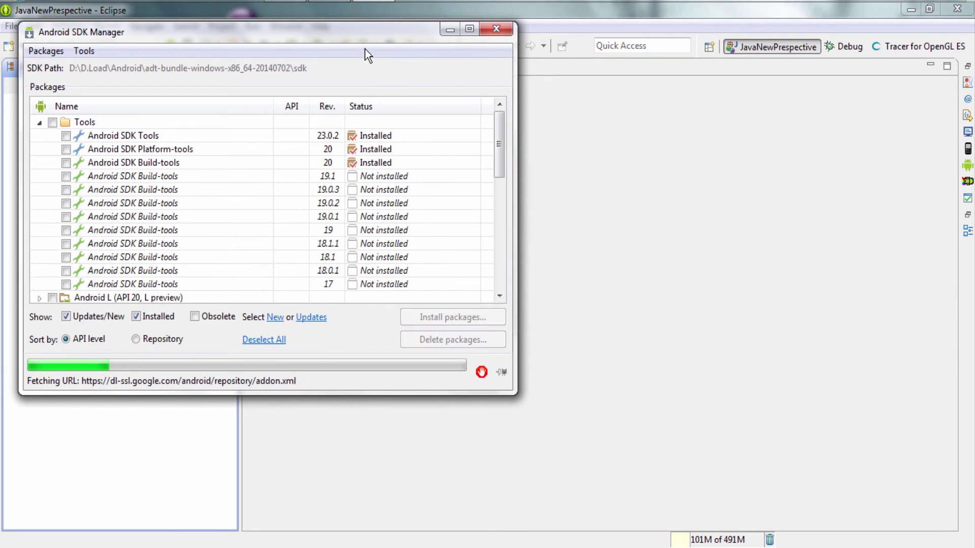
drag(361, 34, 548, 89)
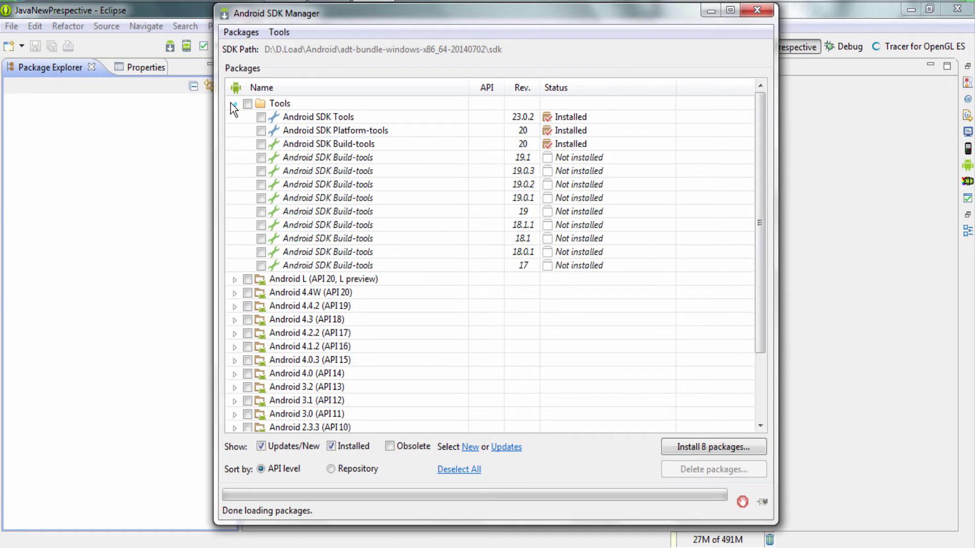
click(234, 104)
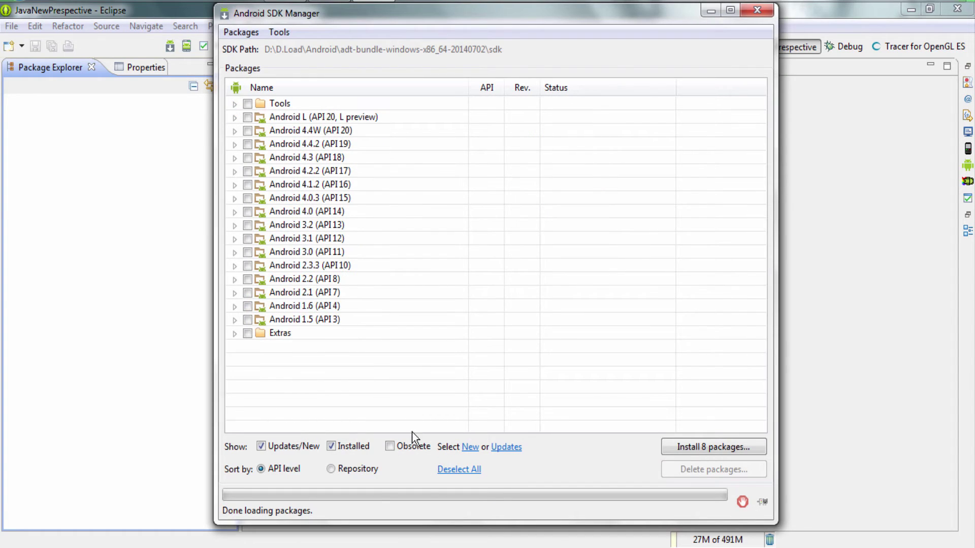
Filter the package list to installed packages only for review, and show the updates and new packages again.
click(274, 452)
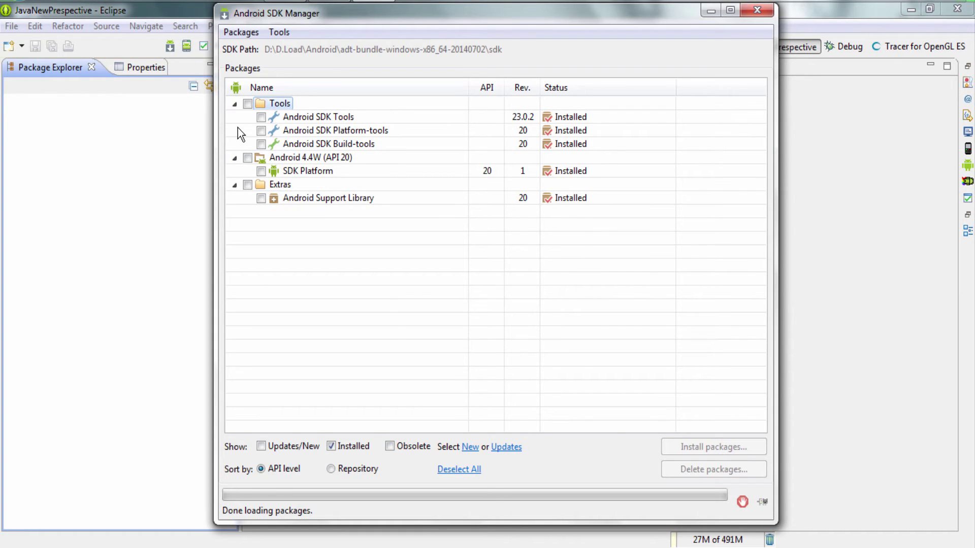
click(261, 117)
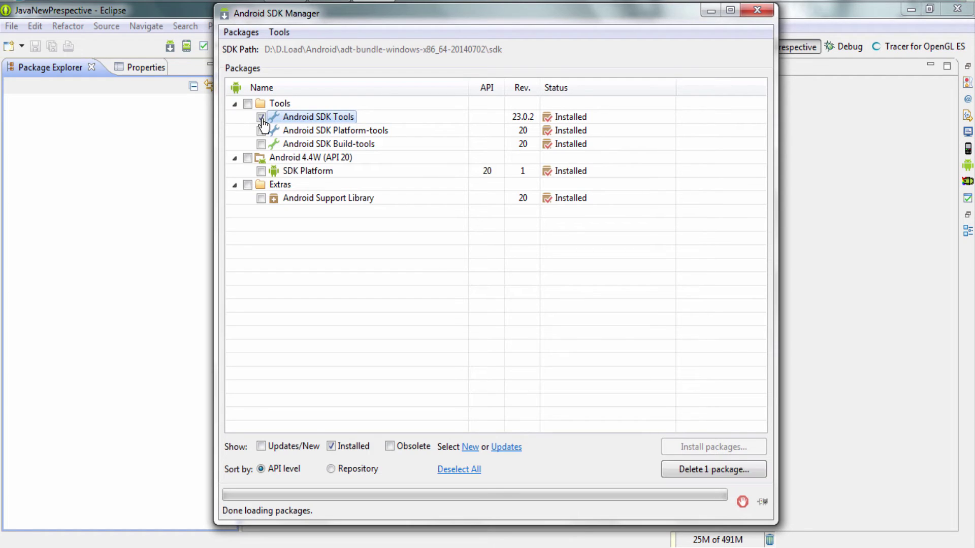
click(261, 117)
click(305, 171)
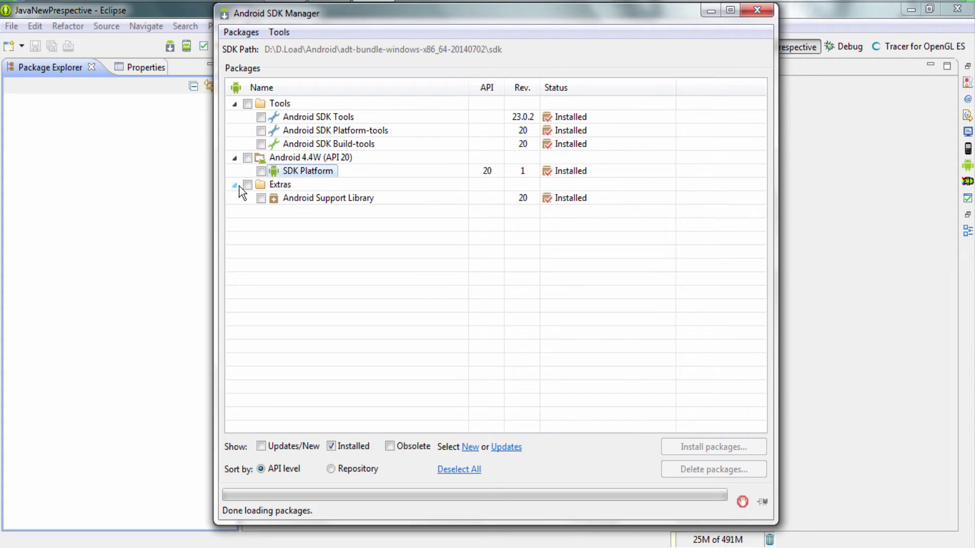
click(262, 446)
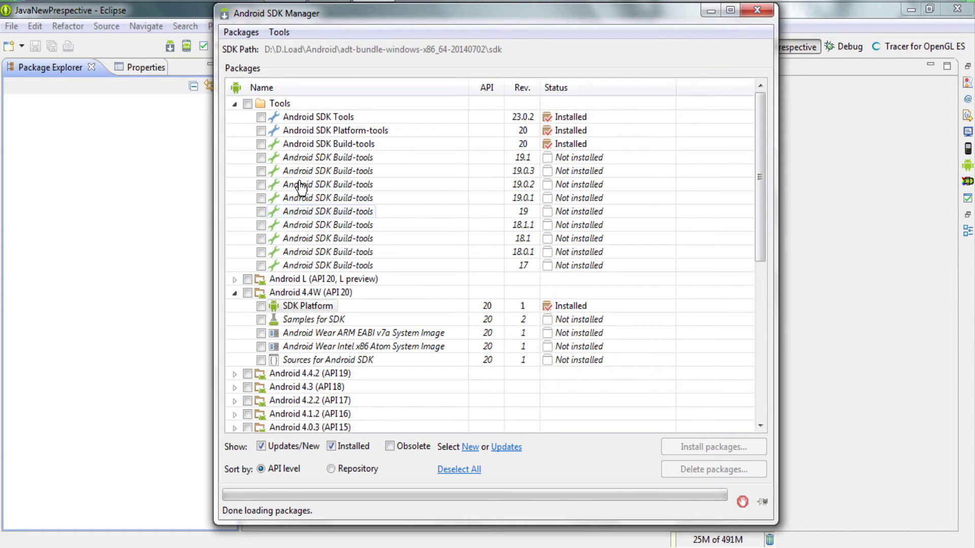
Hide installed packages and mark Android 4.3 (API 18) SDK Platform, ARM EABI v7a System Image and Intel x86 Atom System Image for installation.
click(331, 446)
double_click(345, 244)
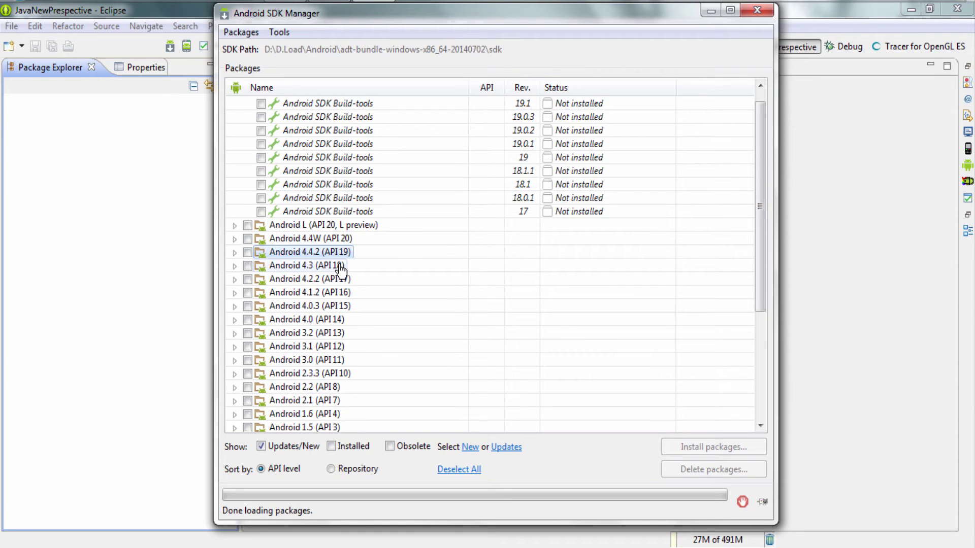
double_click(305, 265)
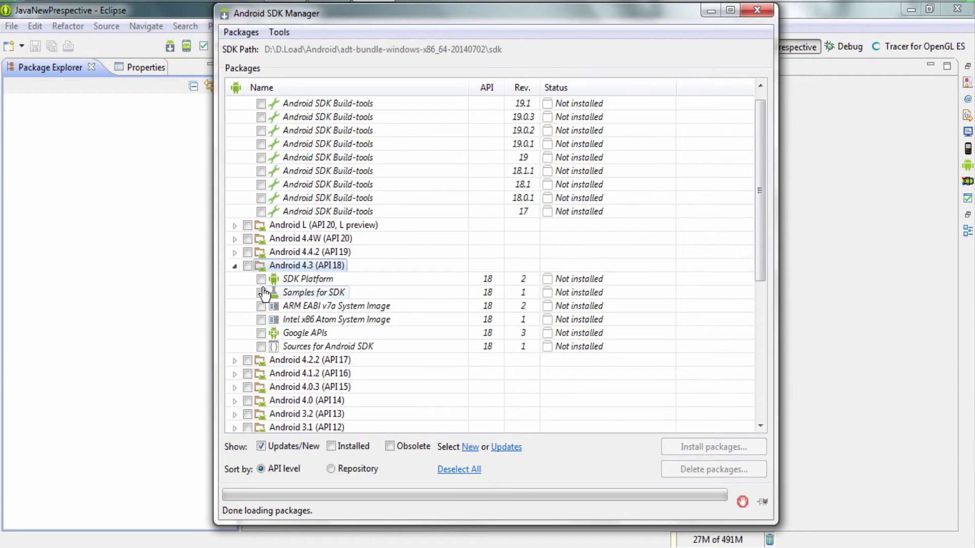
click(262, 320)
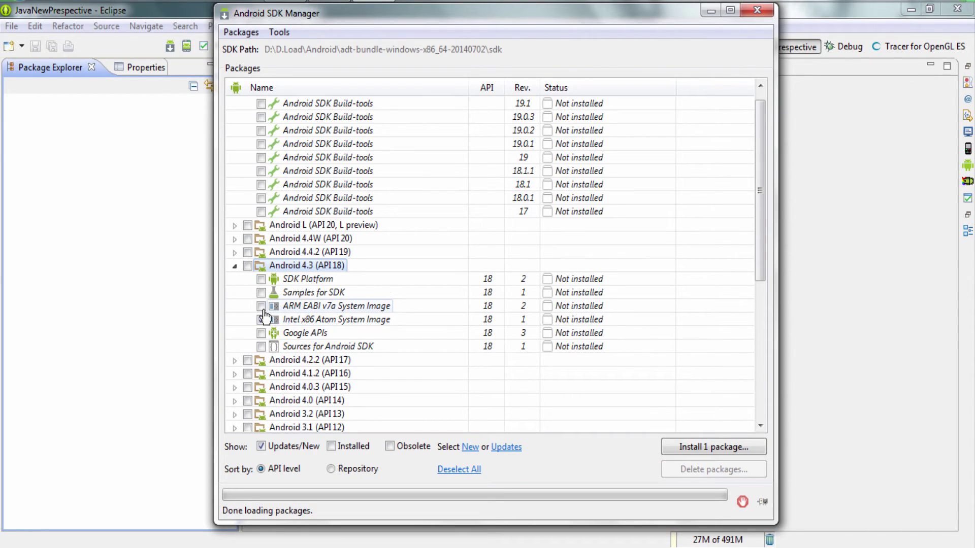
click(261, 306)
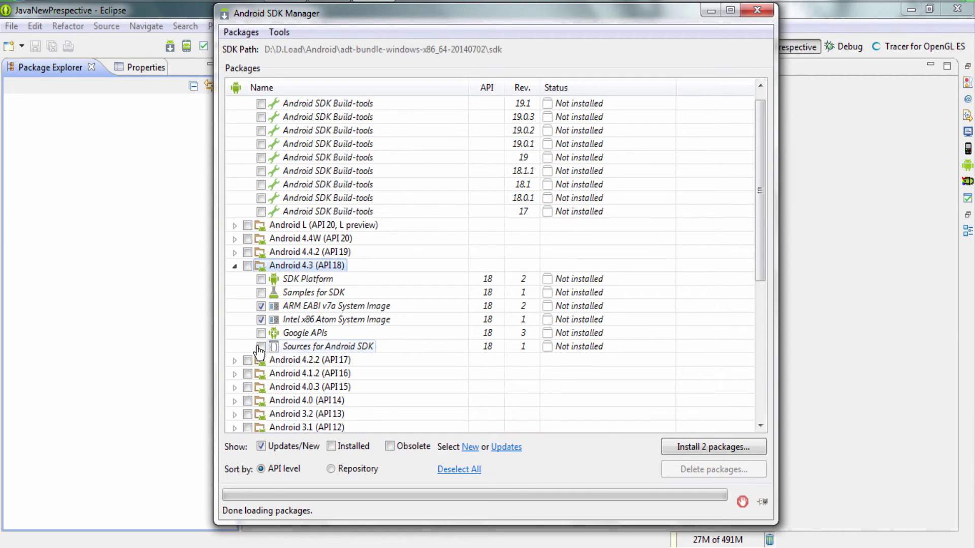
click(261, 280)
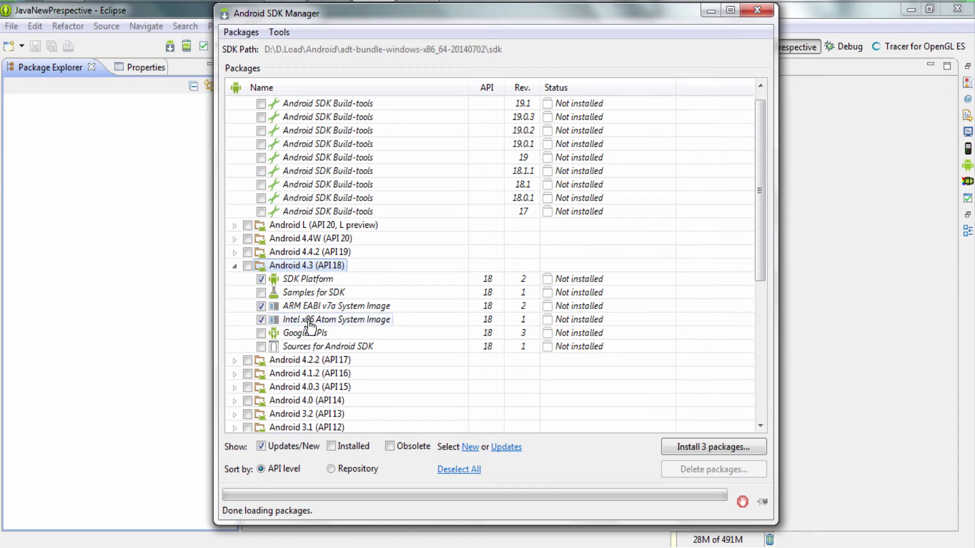
Mark the SDK Platform and Intel x86 Atom System Image under Android 2.3.3 (API 10) for installation.
scroll(365, 348, down, 2)
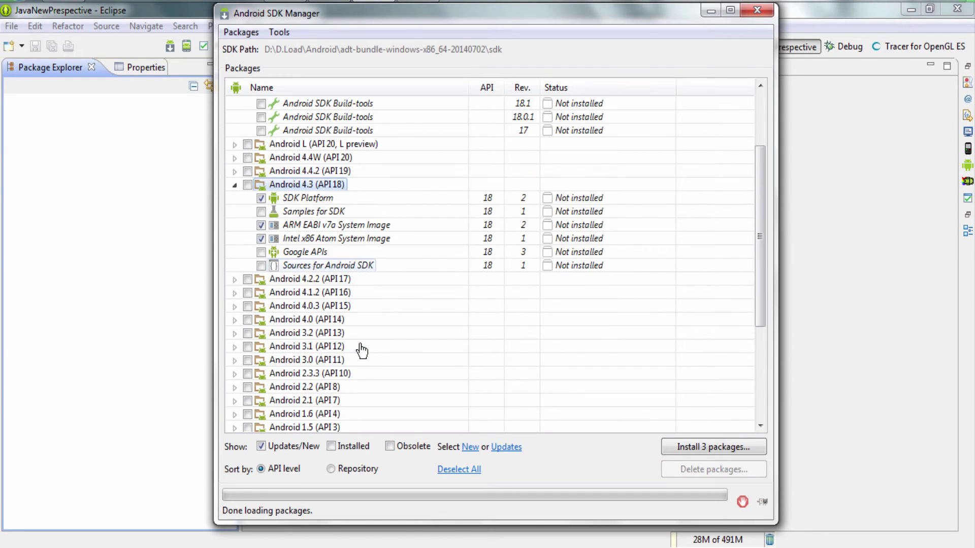
scroll(259, 361, down, 2)
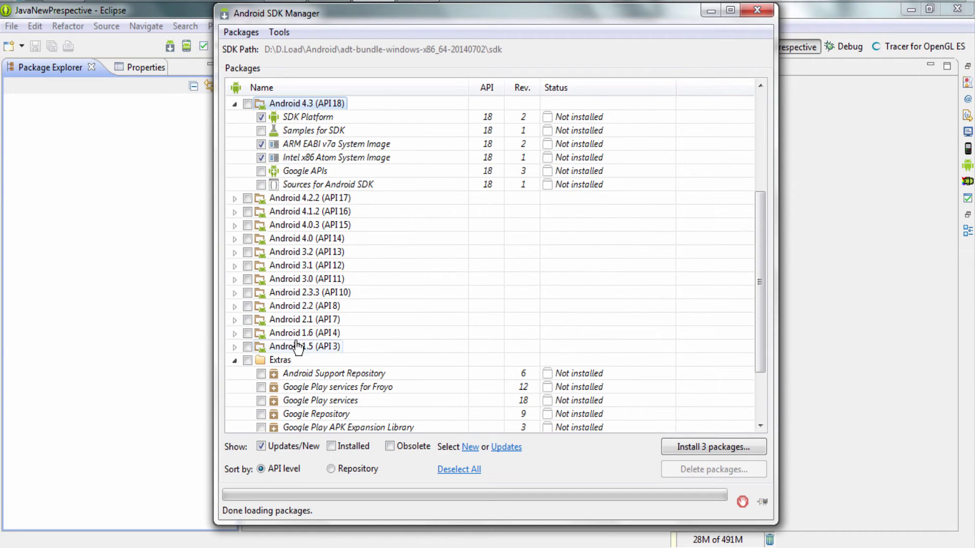
click(235, 293)
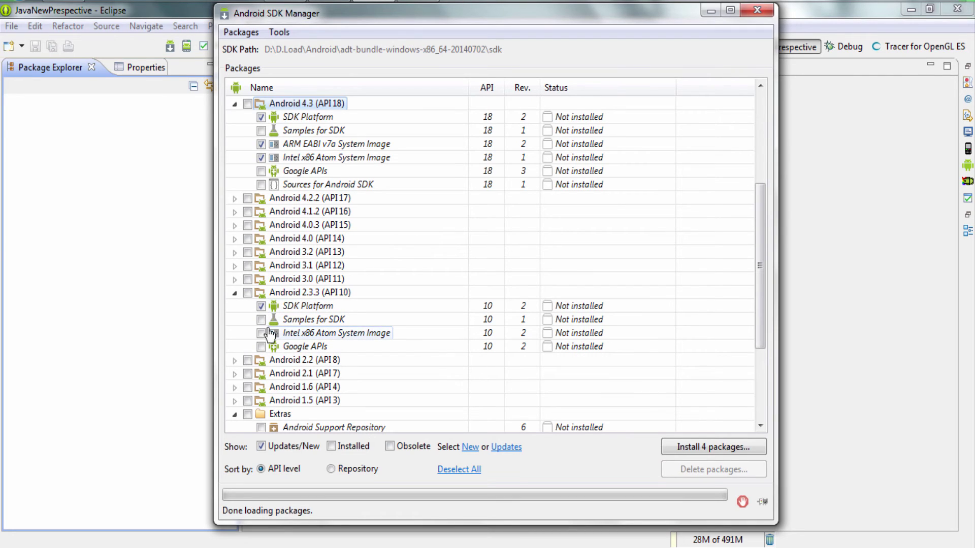
click(261, 334)
Mark the Extras packages Android Support Repository, Google USB Driver and Intel x86 Emulator Accelerator (HAXM installer) for installation.
scroll(335, 328, down, 3)
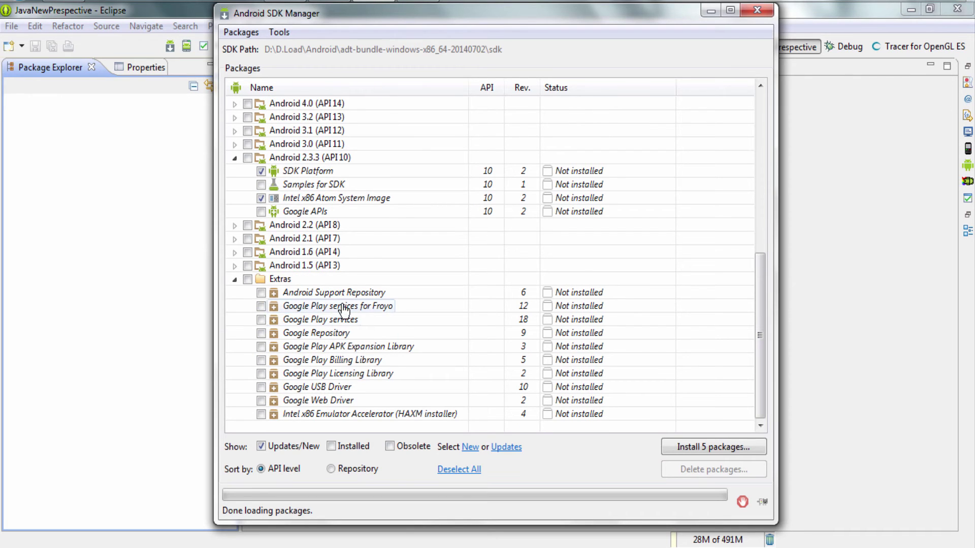
click(261, 292)
click(261, 387)
click(261, 414)
Show installed packages again and mark Android SDK Build-tools 18.1.1, 18.1 and 18.0.1 for installation.
click(331, 445)
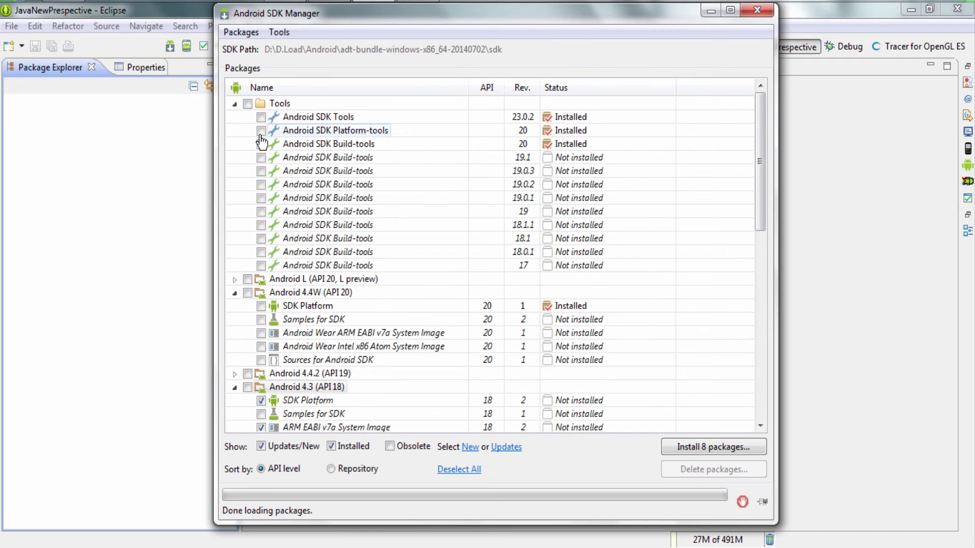
click(261, 131)
click(260, 225)
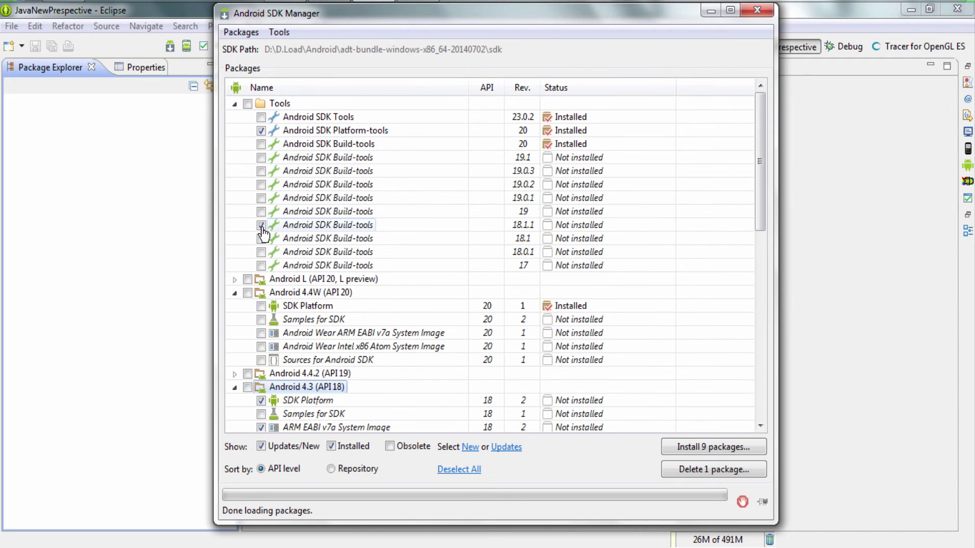
click(261, 239)
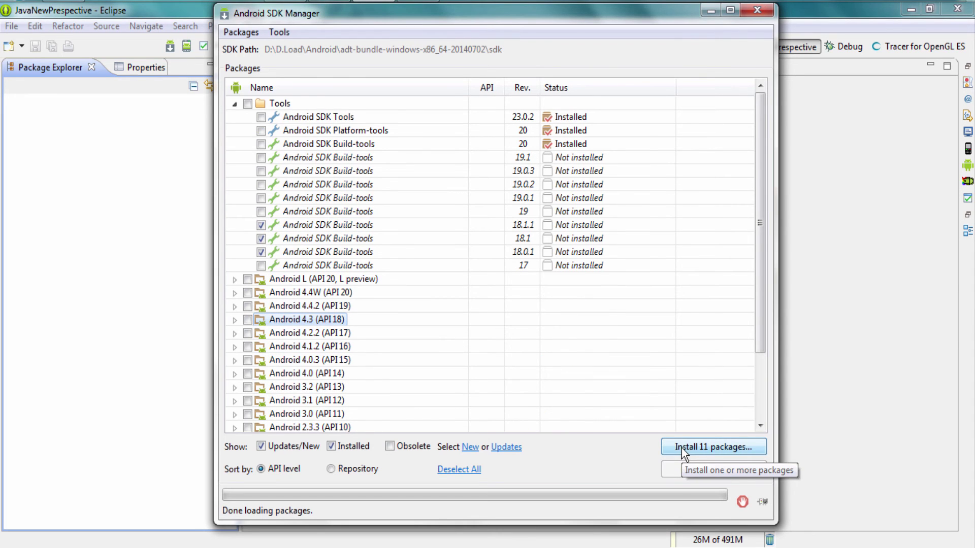
Install the marked packages, accepting the Intel Android Extra License and the Intel Android Sysimage License.
click(681, 447)
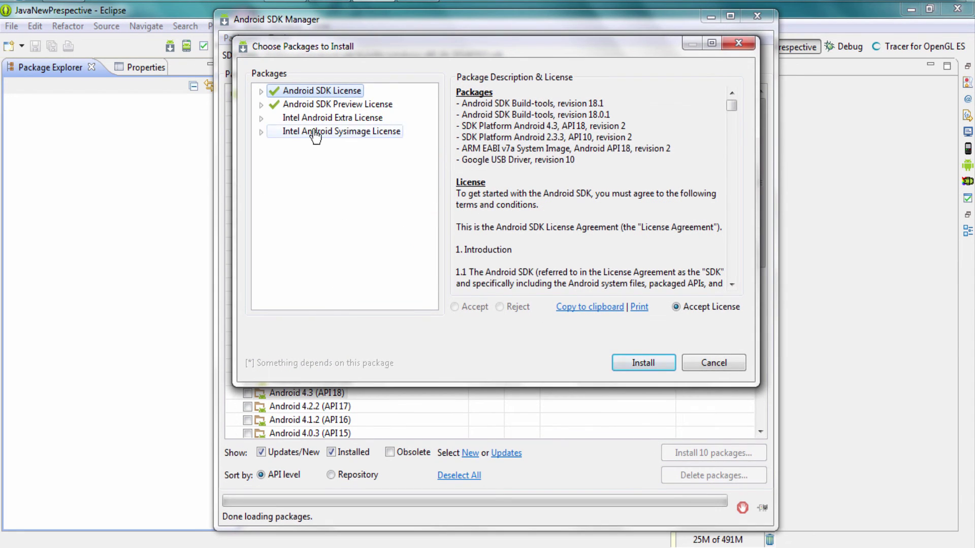
click(707, 304)
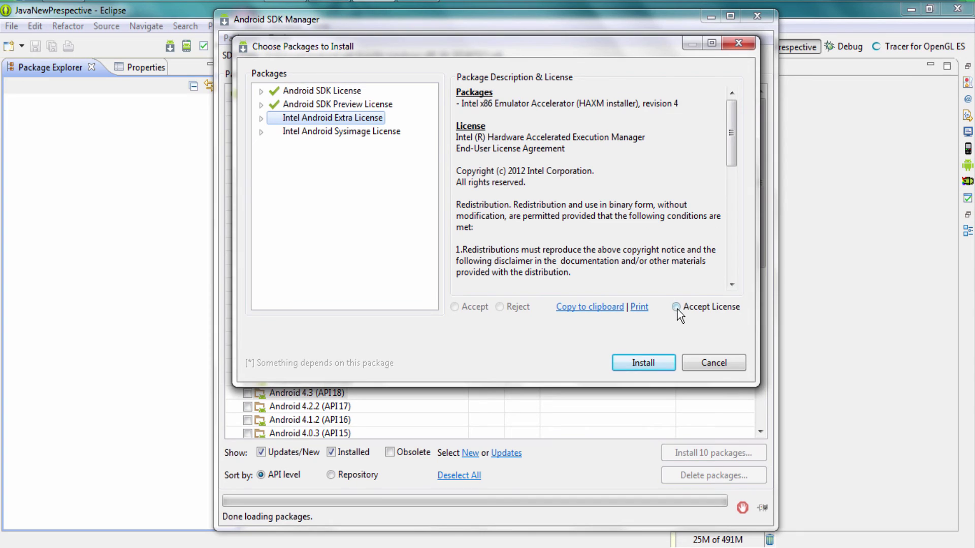
click(676, 307)
click(304, 132)
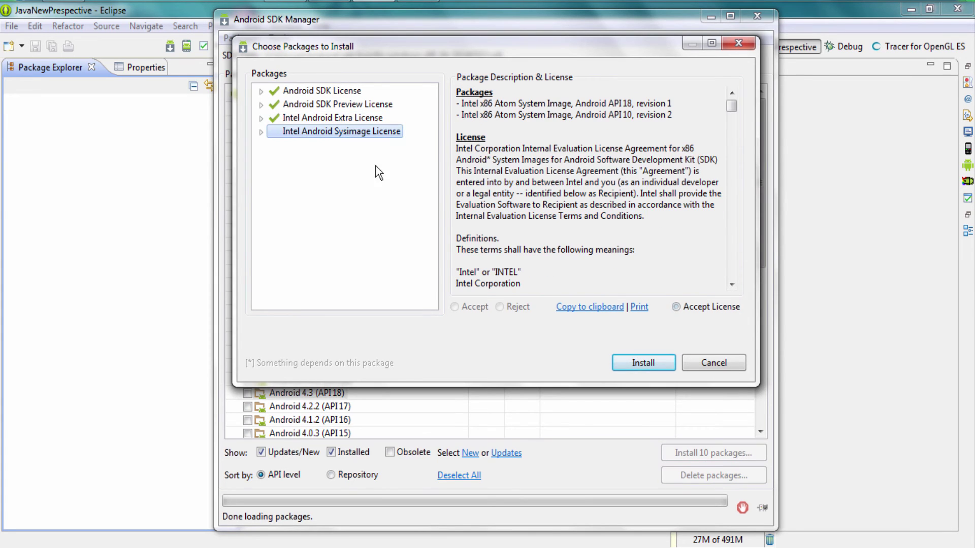
click(676, 307)
click(642, 363)
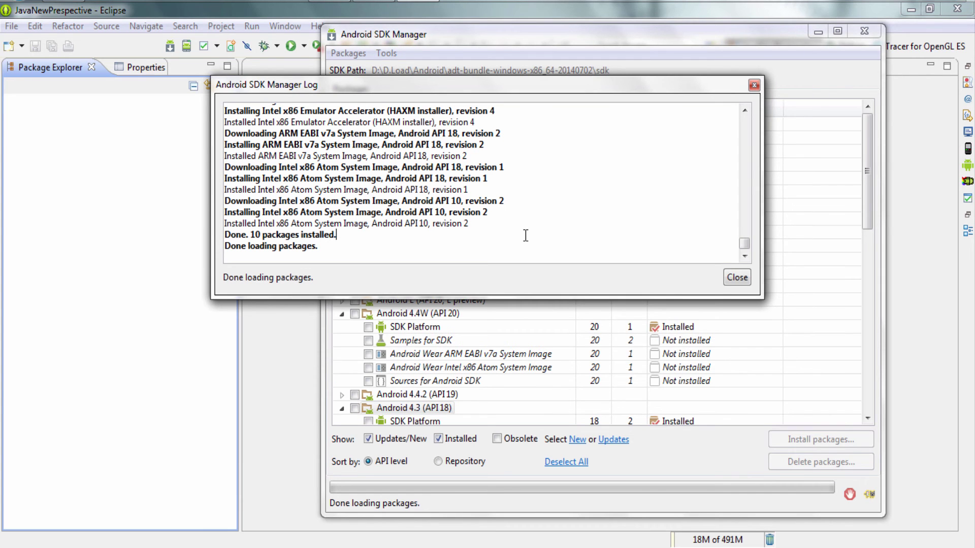
Close the installation log and filter the package list to installed packages only.
drag(453, 89, 525, 127)
click(810, 316)
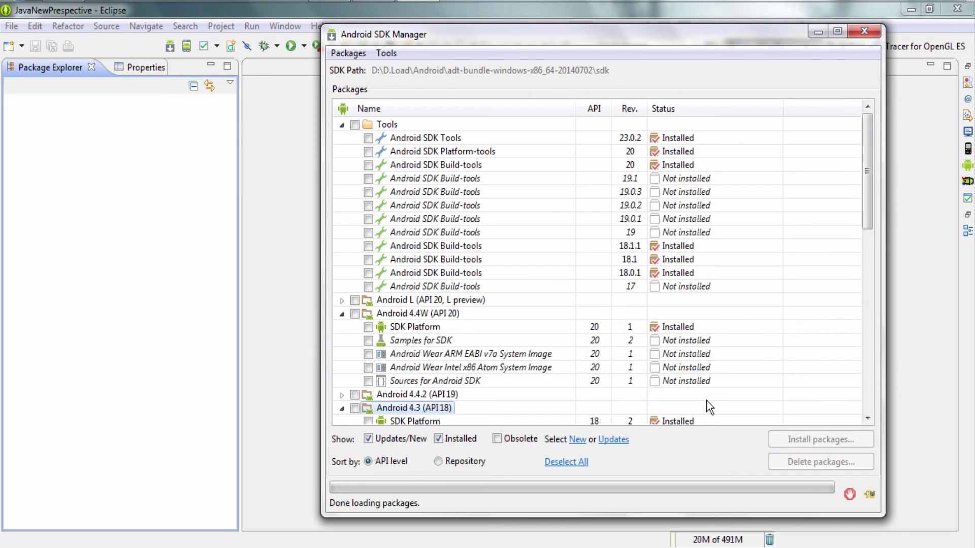
click(376, 439)
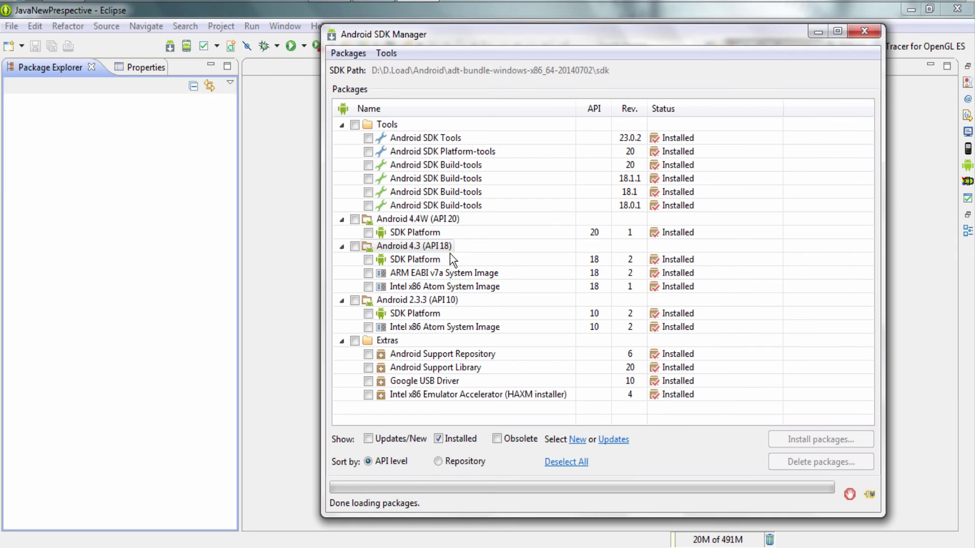
Review the installed Android 4.3 and Android 2.3.3 platforms and system images, plus the Extras packages.
click(450, 287)
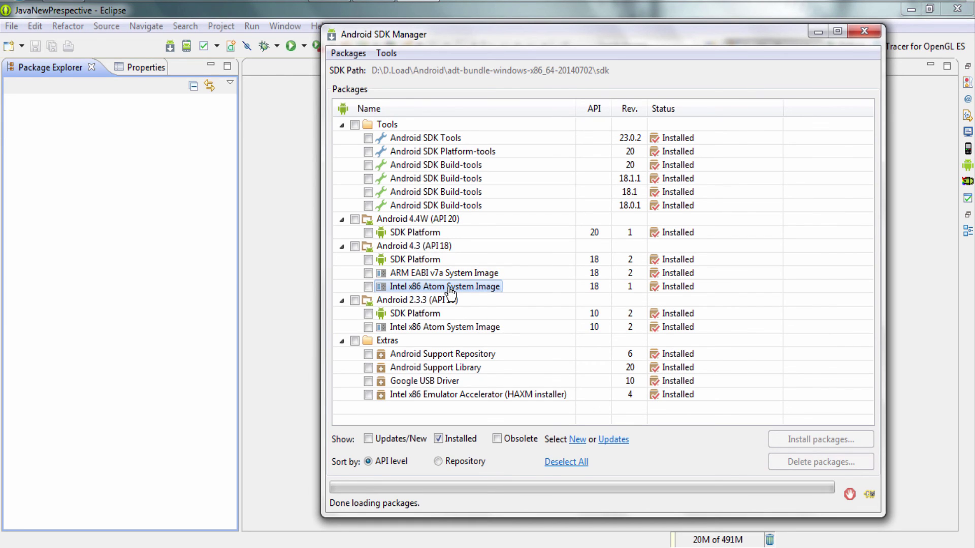
click(426, 261)
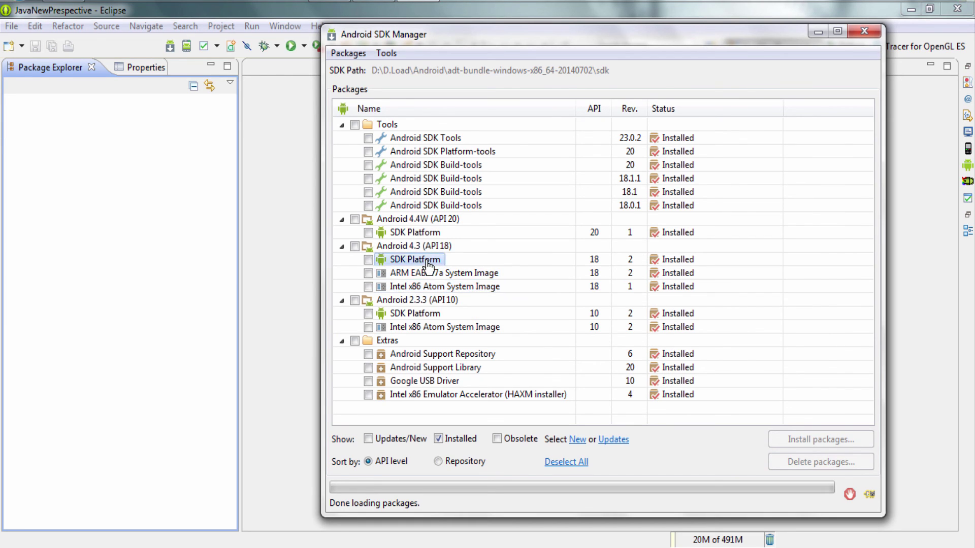
click(445, 330)
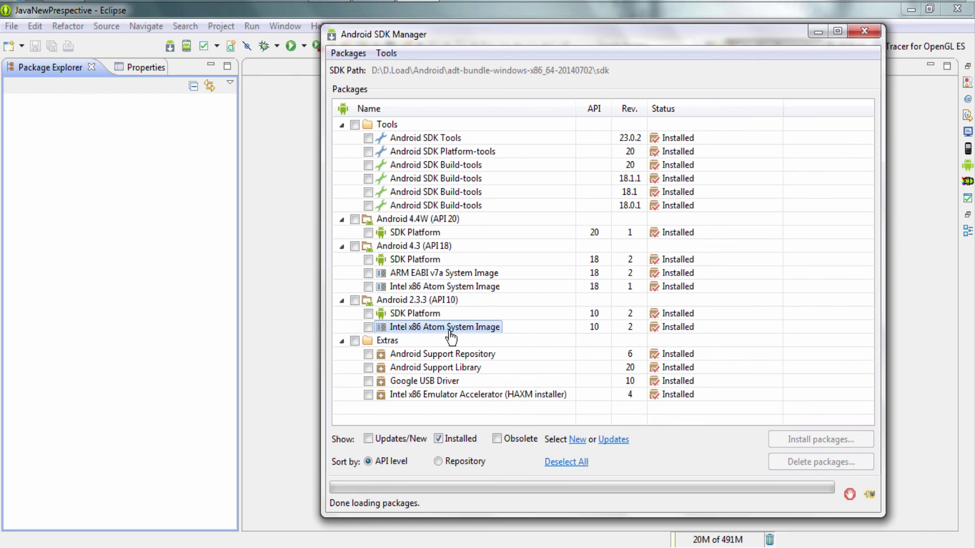
click(424, 316)
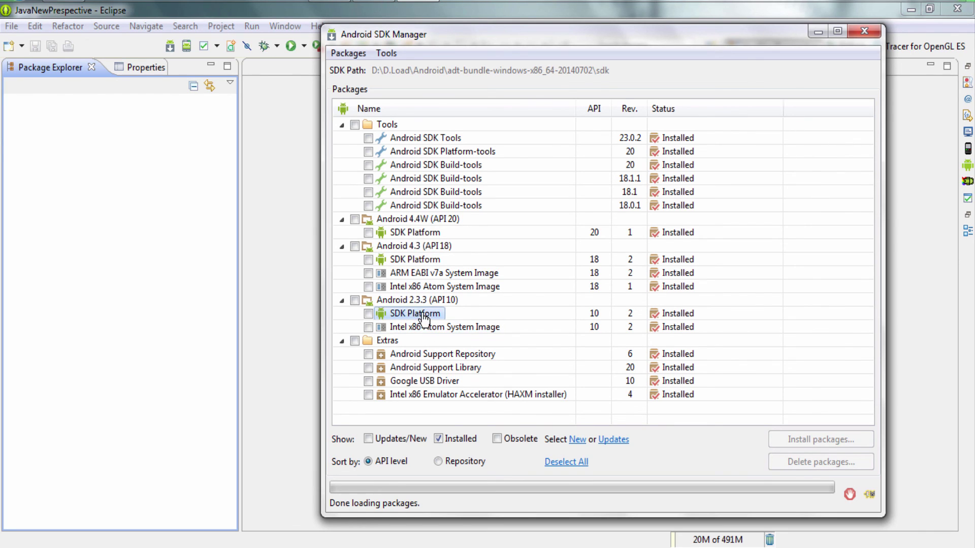
click(465, 370)
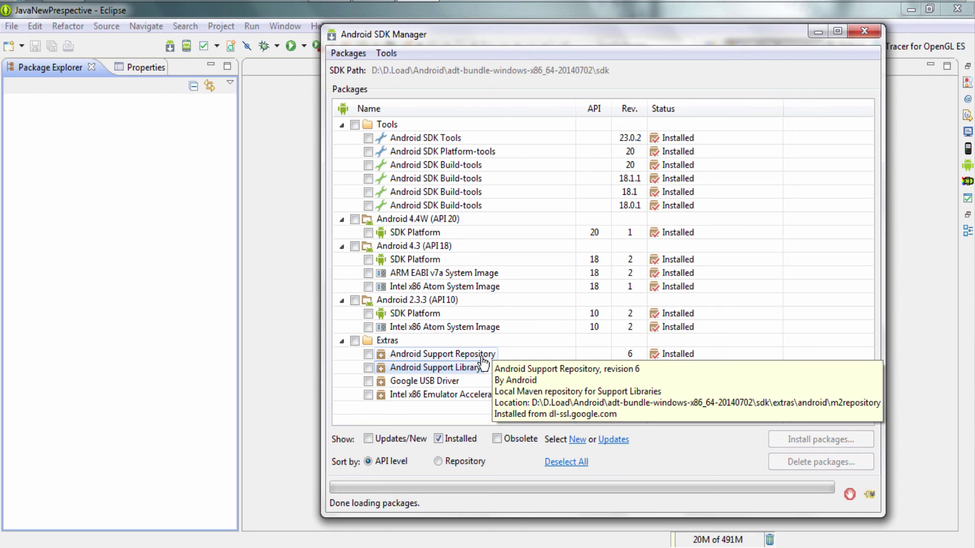
click(447, 383)
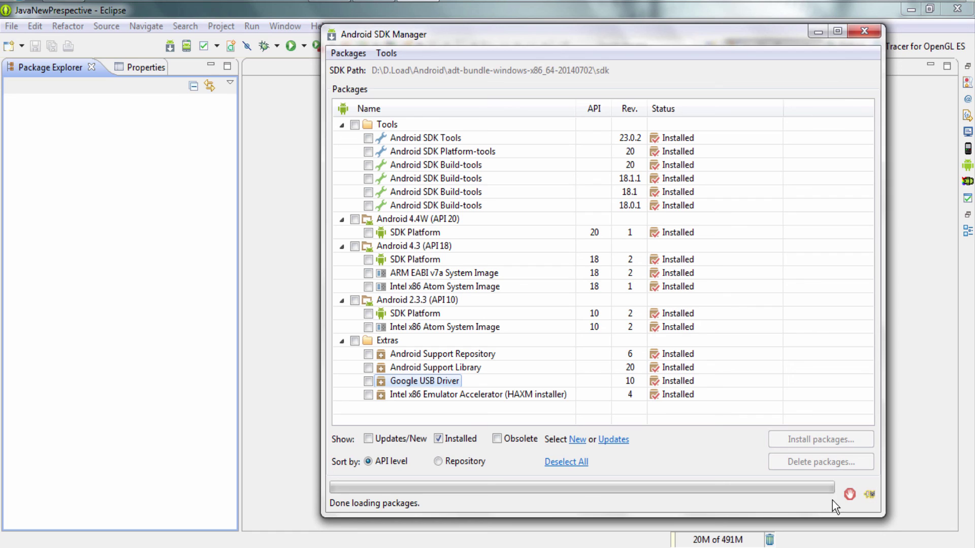
Open the Android SDK Manager log for a look, and close both the log and the SDK Manager.
click(870, 495)
click(820, 308)
click(864, 31)
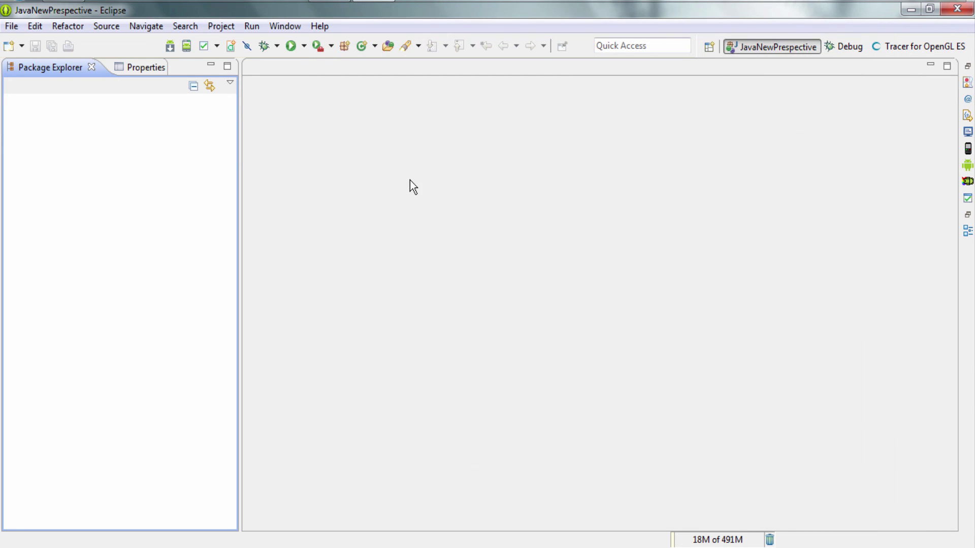